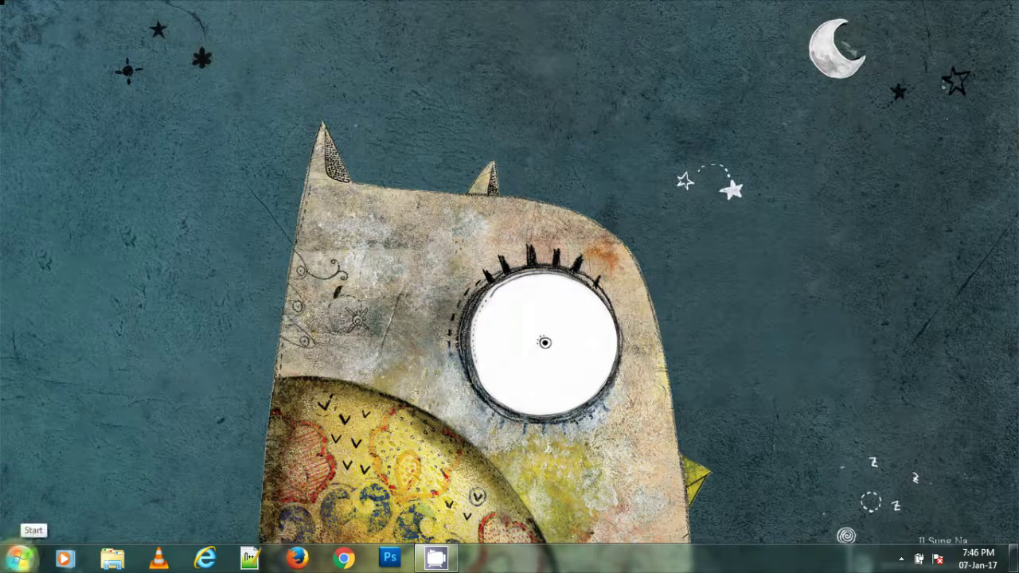
# Open Control Panel from the Start menu
pyautogui.click(18, 557)
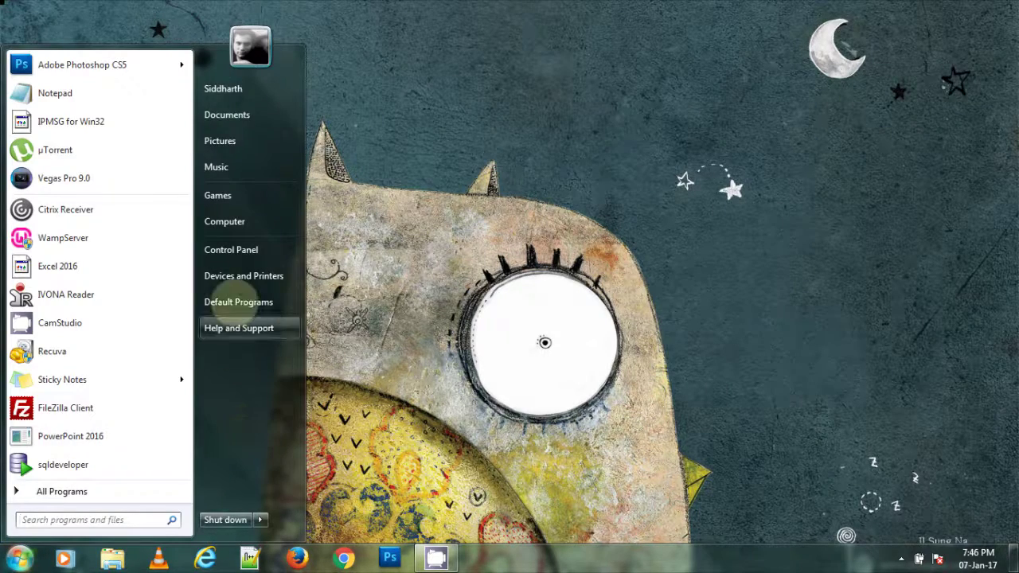
pyautogui.click(239, 249)
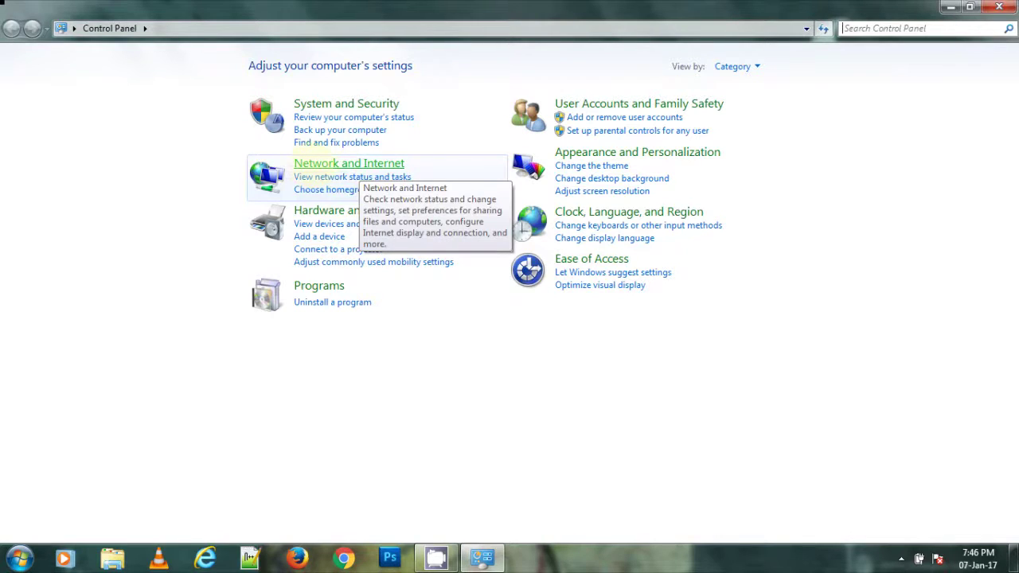
# Go to Network and Internet, then the Network and Sharing Center
pyautogui.click(386, 163)
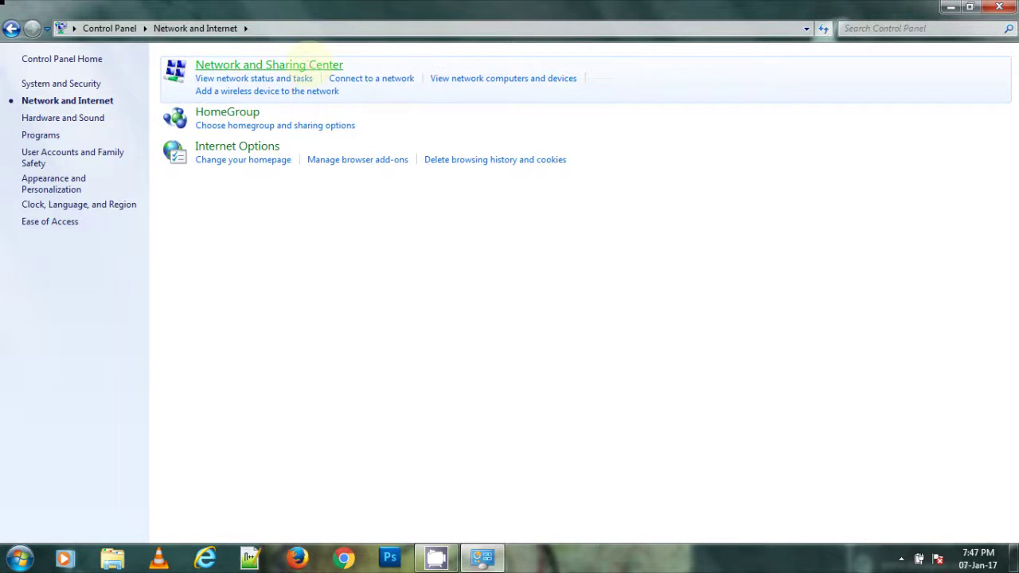
pyautogui.click(314, 65)
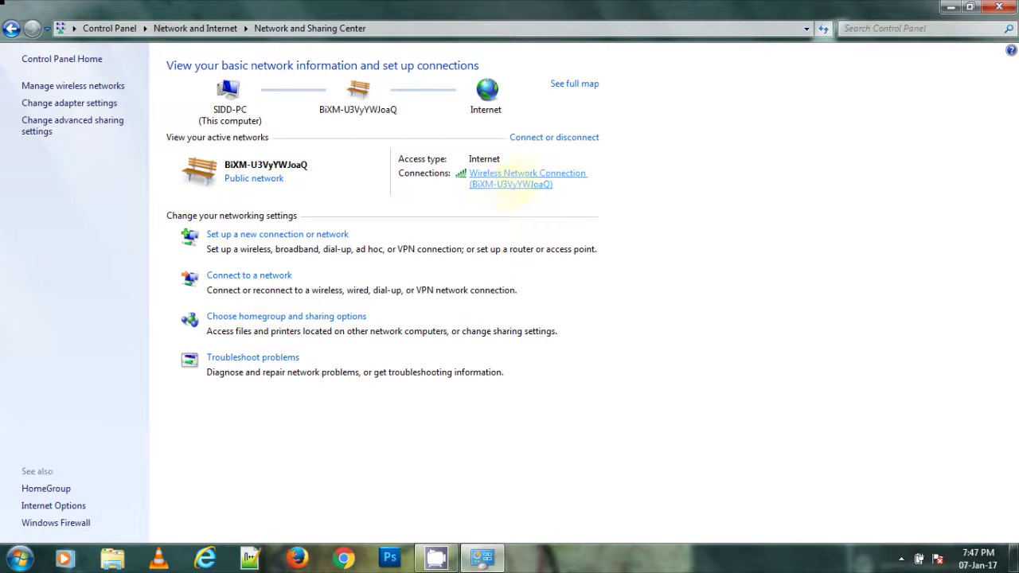
# From the wireless connection's status, open its Properties and the TCP/IPv4 properties dialog
pyautogui.click(517, 178)
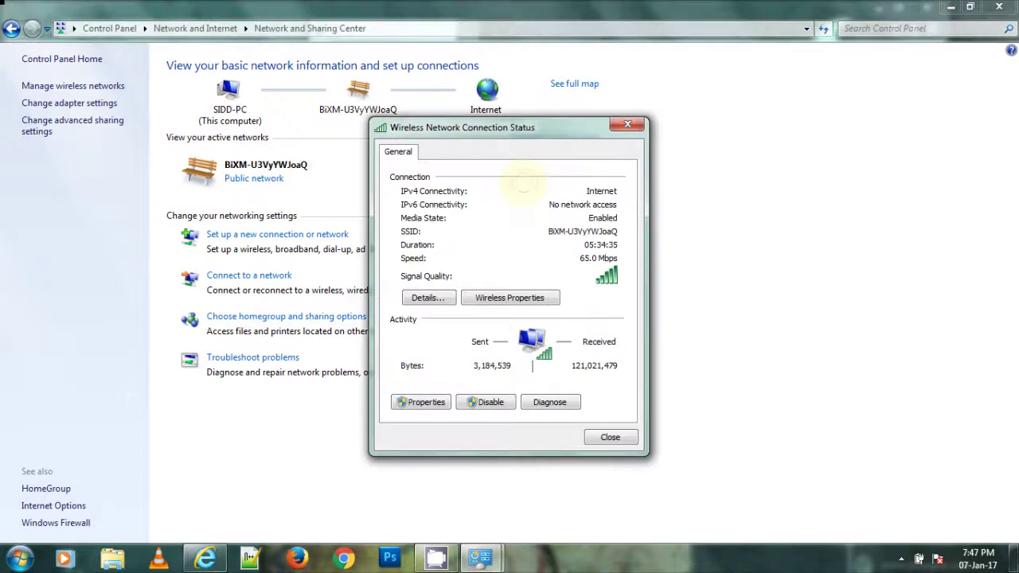
pyautogui.moveTo(486, 128); pyautogui.dragTo(310, 61)
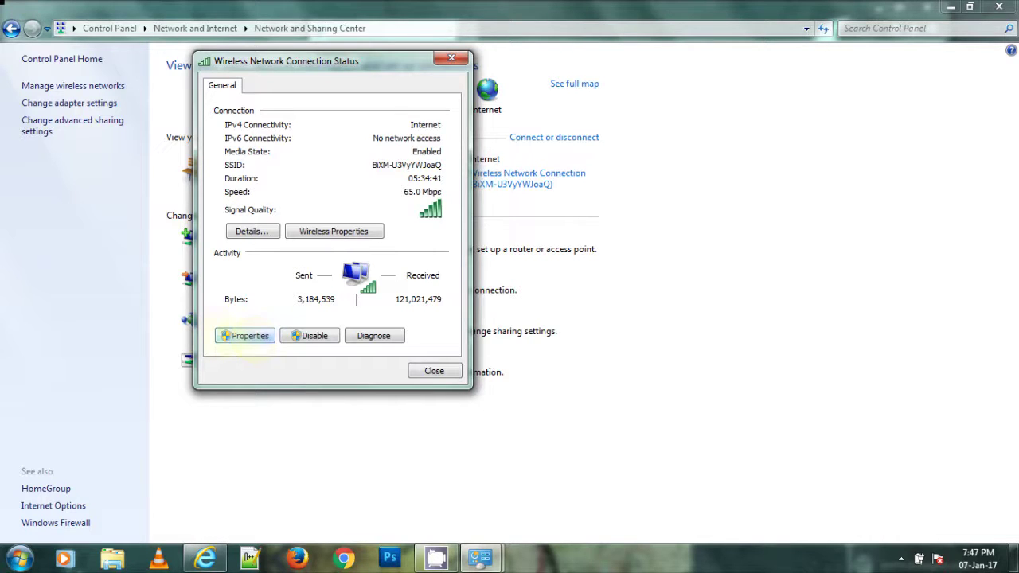
pyautogui.click(253, 337)
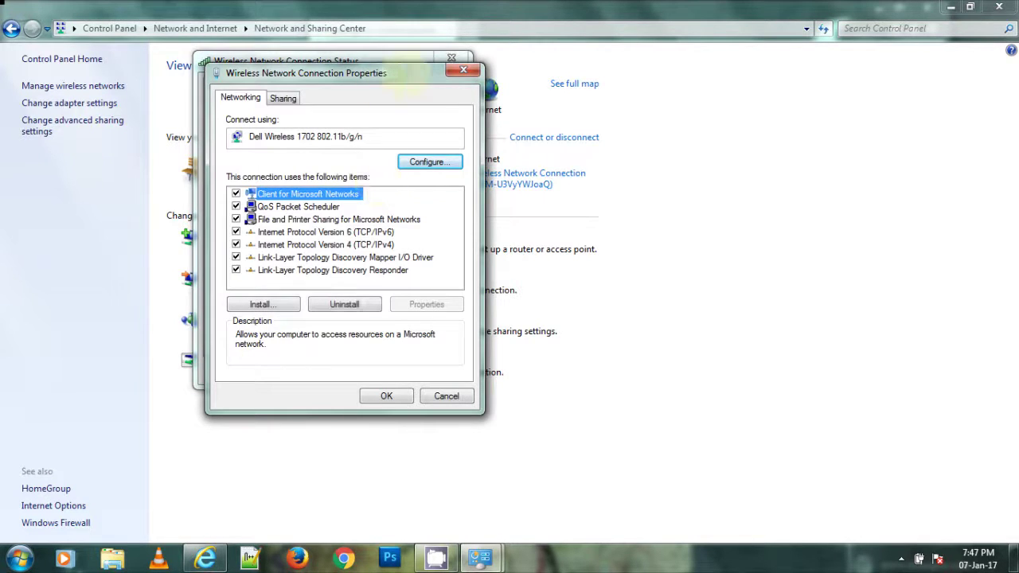
pyautogui.moveTo(380, 73); pyautogui.dragTo(485, 43)
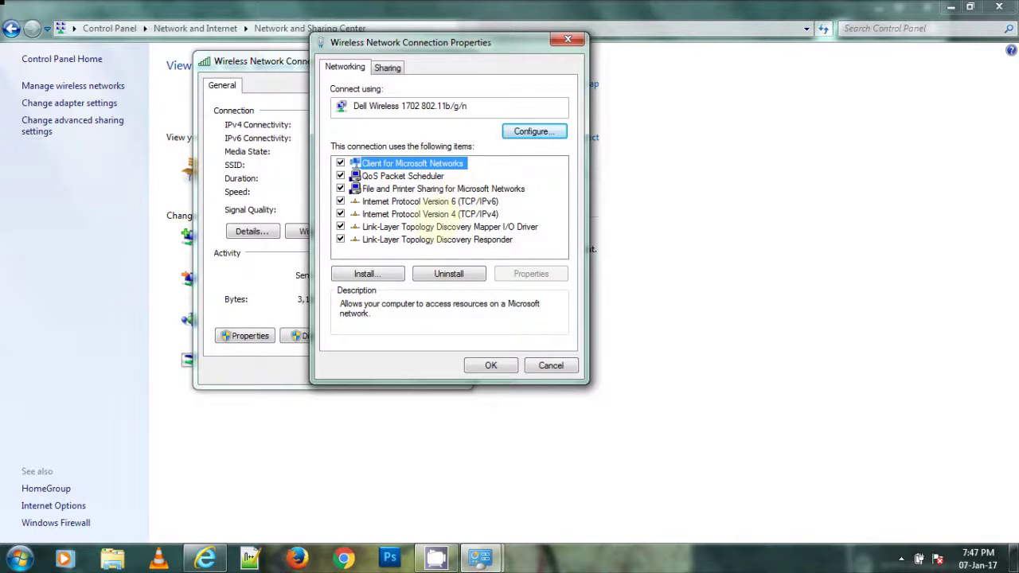
pyautogui.click(430, 214)
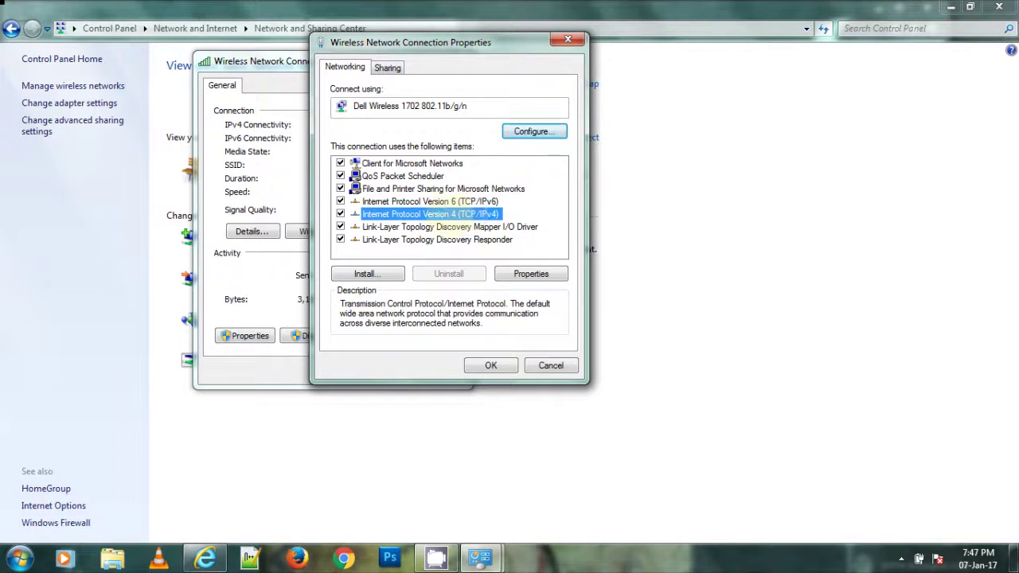
pyautogui.doubleClick(445, 214)
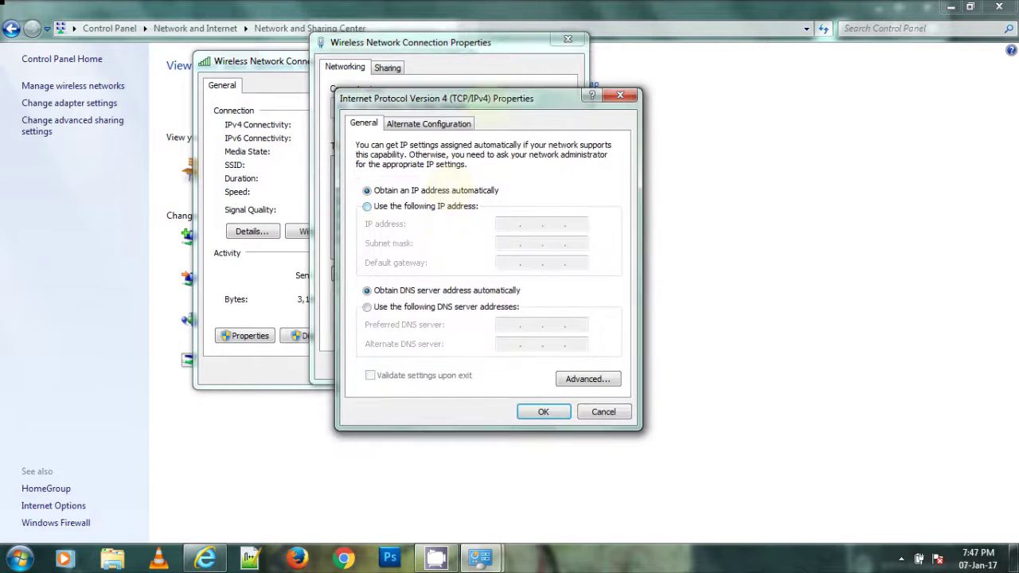
# Set manual DNS servers 208.67.222.123 (preferred) and 208.67.220.123 (alternate)
pyautogui.moveTo(489, 95)
pyautogui.mouseDown()
pyautogui.moveTo(591, 41)
pyautogui.moveTo(633, 51)
pyautogui.mouseUp()
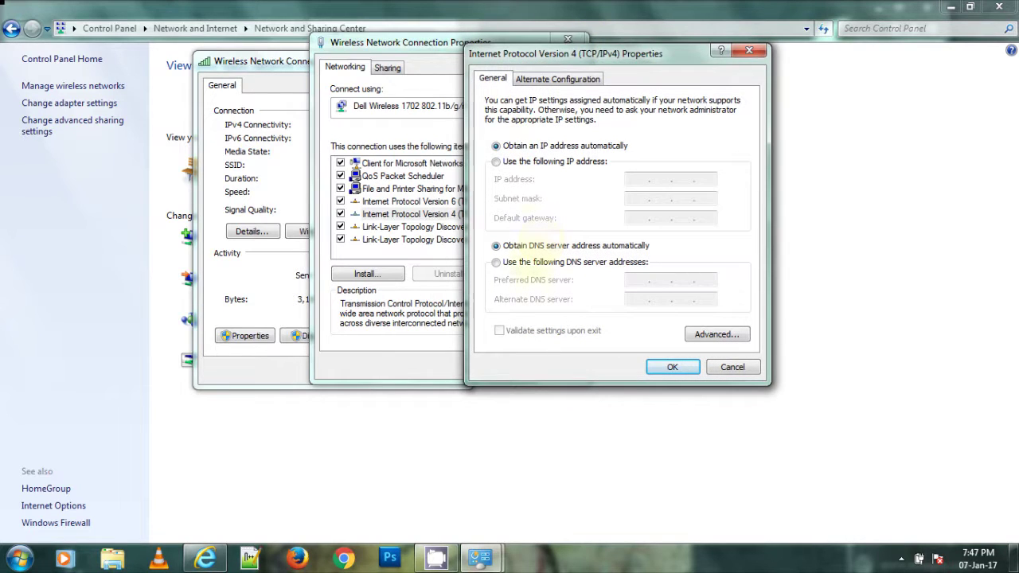
pyautogui.click(528, 263)
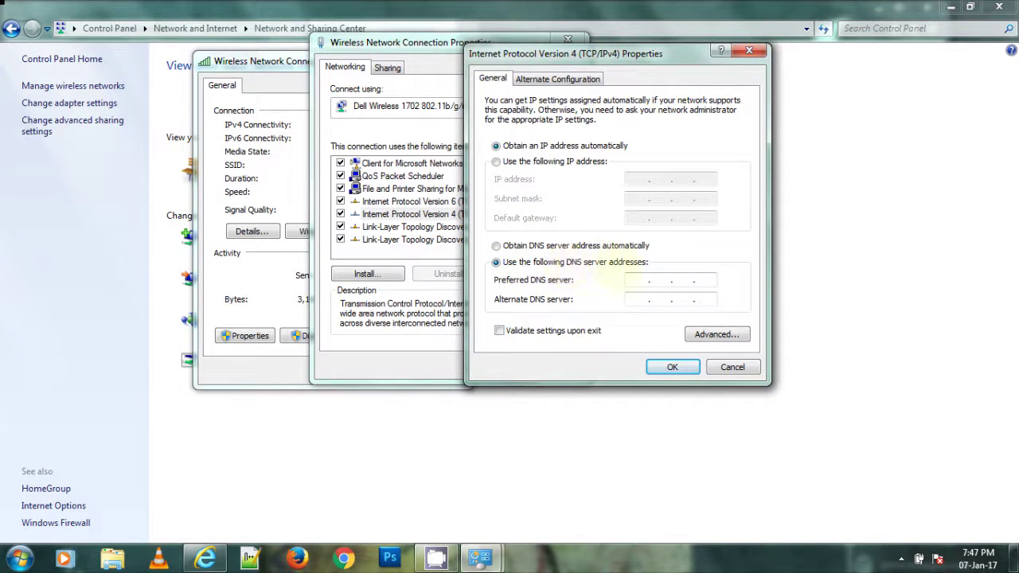
pyautogui.click(637, 279)
pyautogui.write('208.6')
pyautogui.write('7.')
pyautogui.write('222.123')
pyautogui.press('Tab')
pyautogui.write('08 . ')
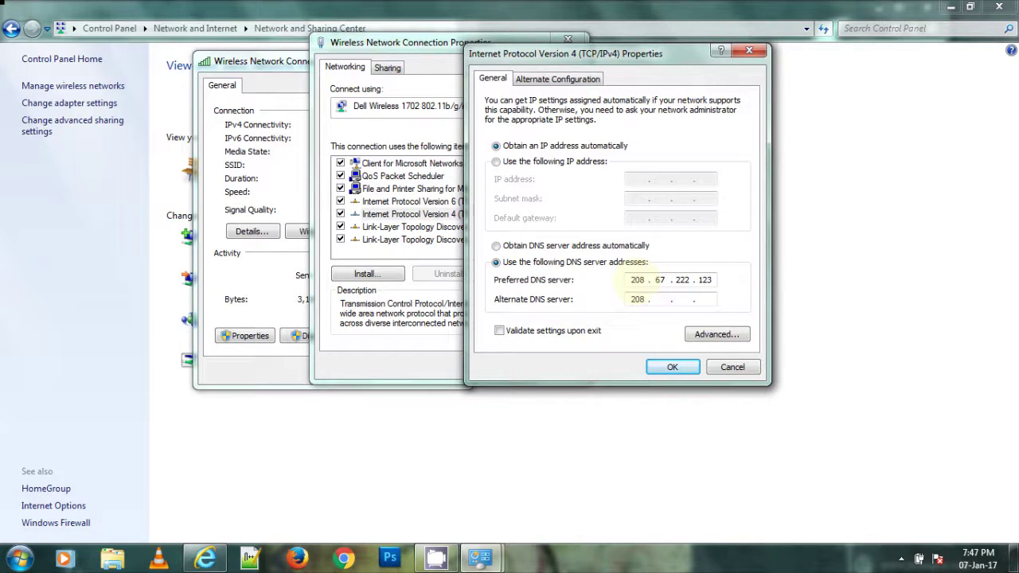
pyautogui.write('67 . ')
pyautogui.write('220 . ')
pyautogui.write('123')
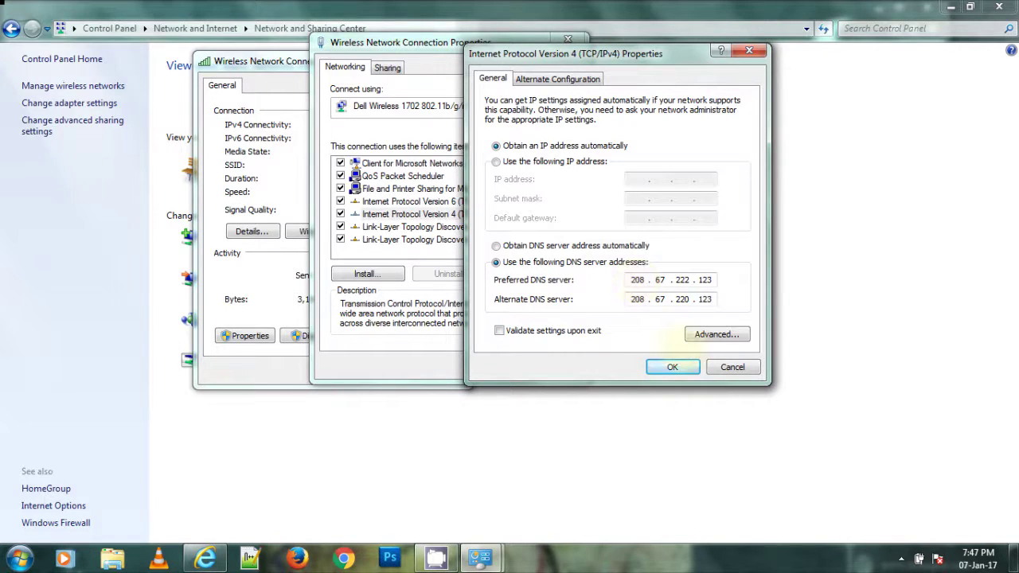
# Confirm the DNS change and close the properties, status and Sharing Center windows
pyautogui.click(672, 367)
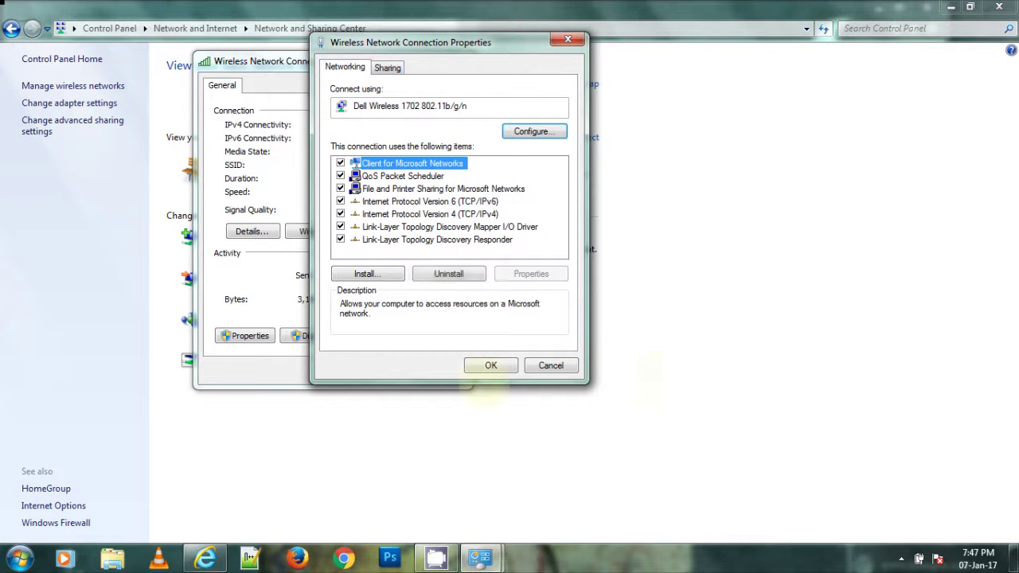
pyautogui.click(489, 368)
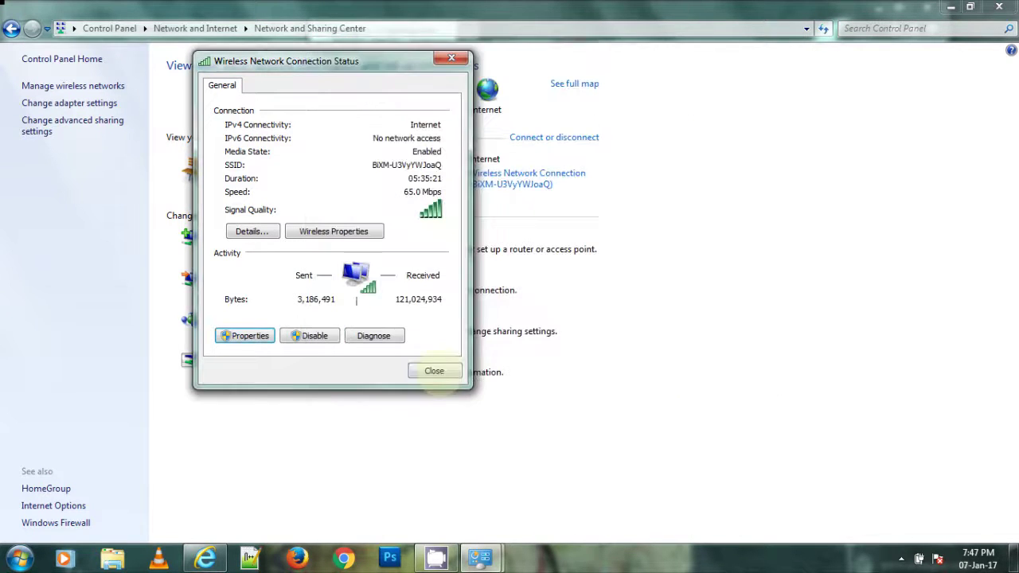
pyautogui.click(435, 371)
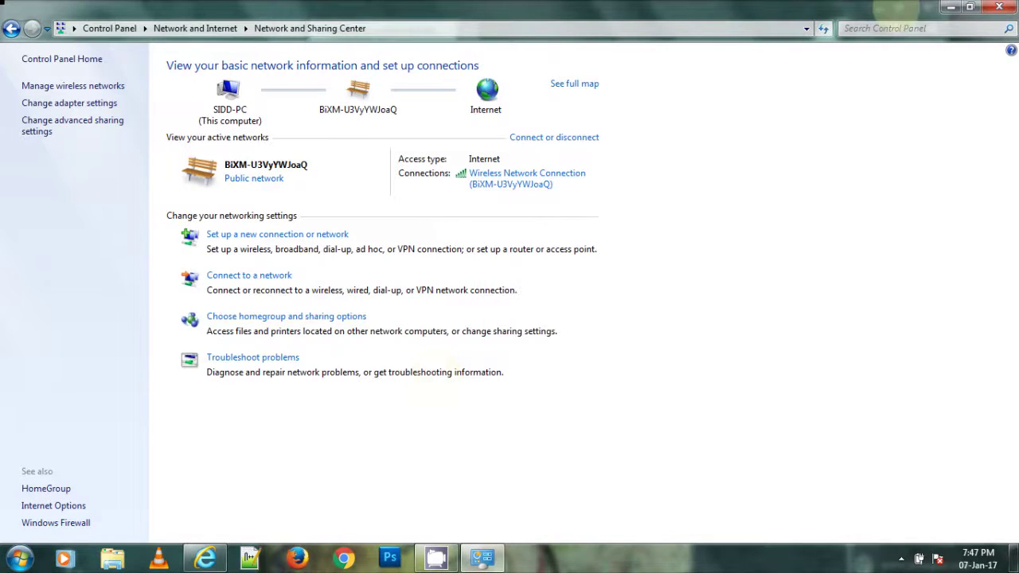
pyautogui.hotkey('alt', 'F4')
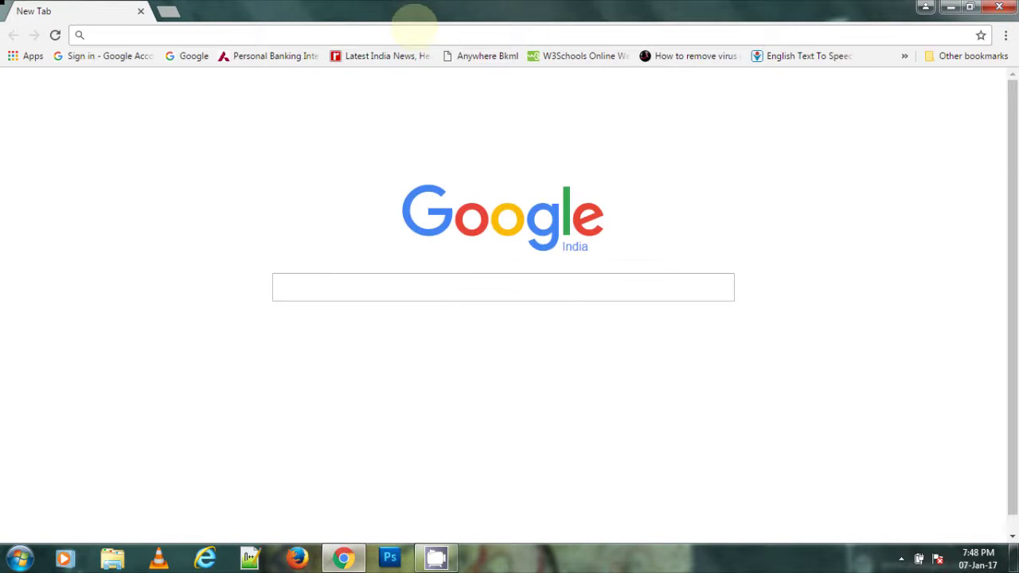
# Enter 'porn' in Chrome to test the OpenDNS content filter
pyautogui.write('porn')
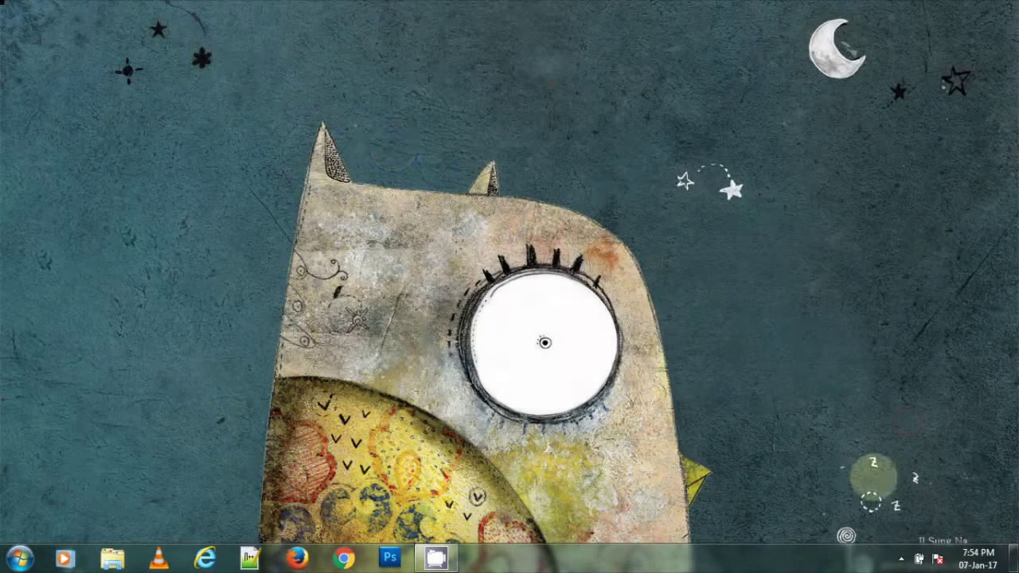
# From the tray network list, open the connected wireless network's status and its properties
pyautogui.click(901, 559)
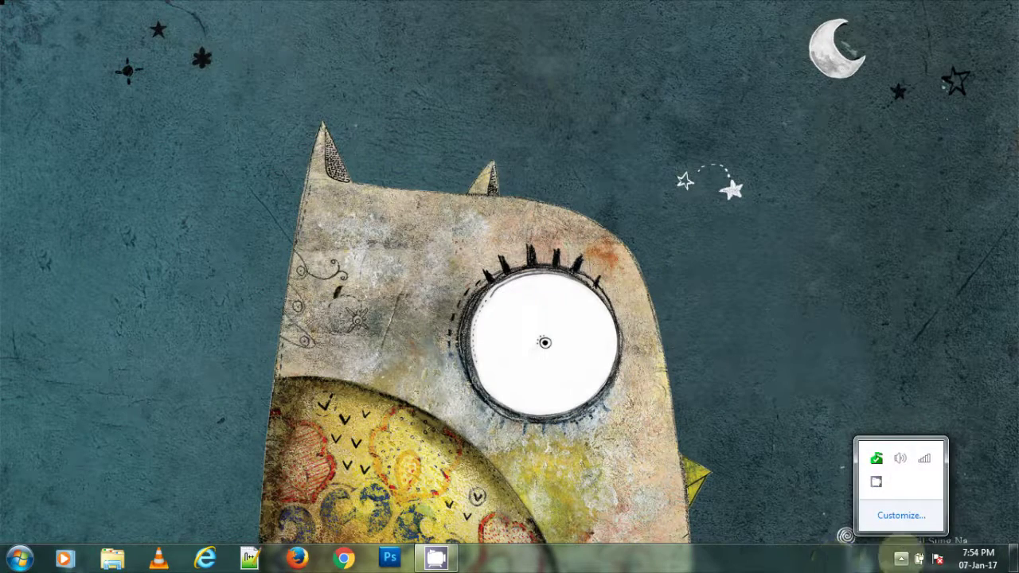
pyautogui.click(923, 459)
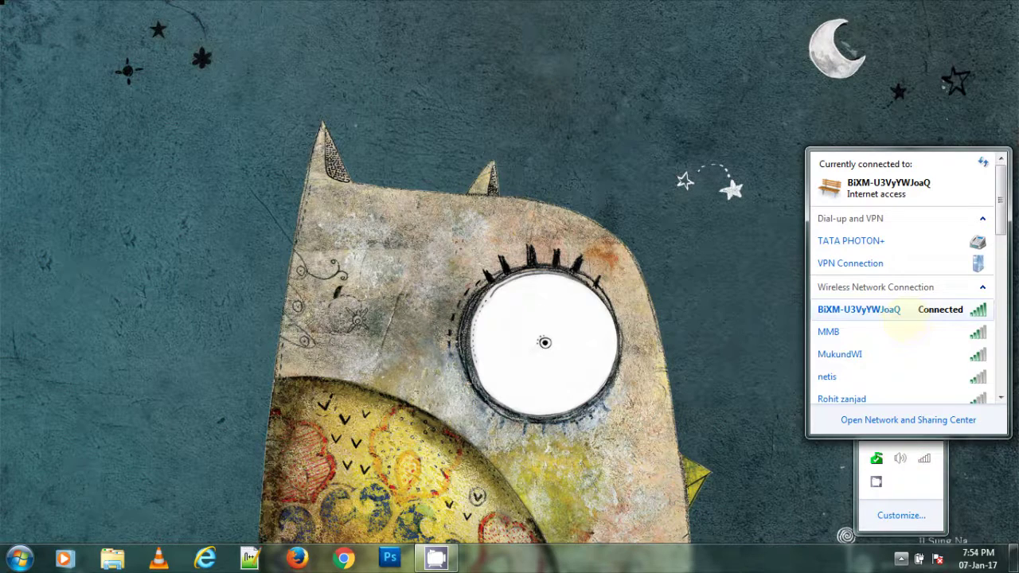
pyautogui.click(898, 312)
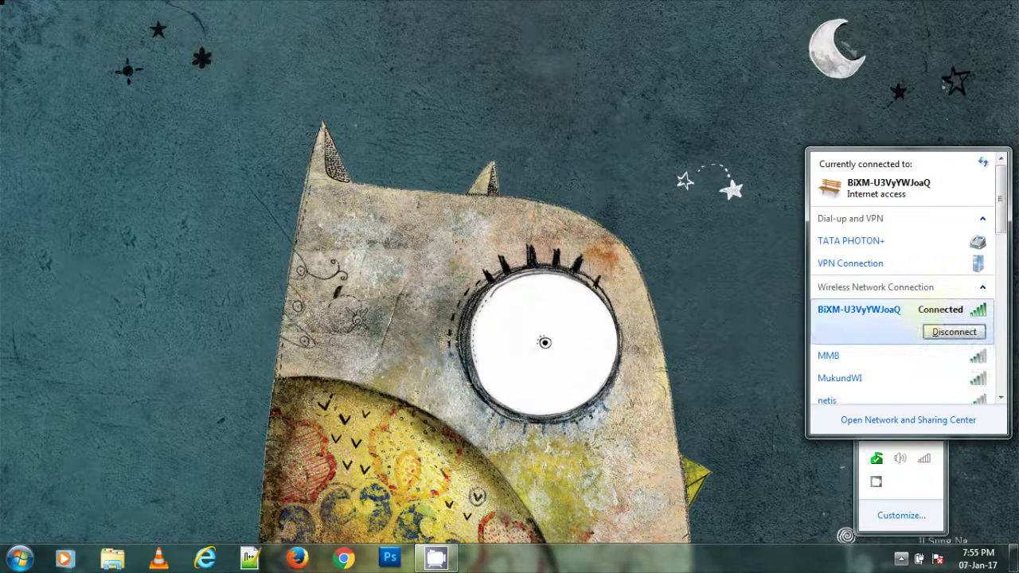
pyautogui.rightClick(879, 327)
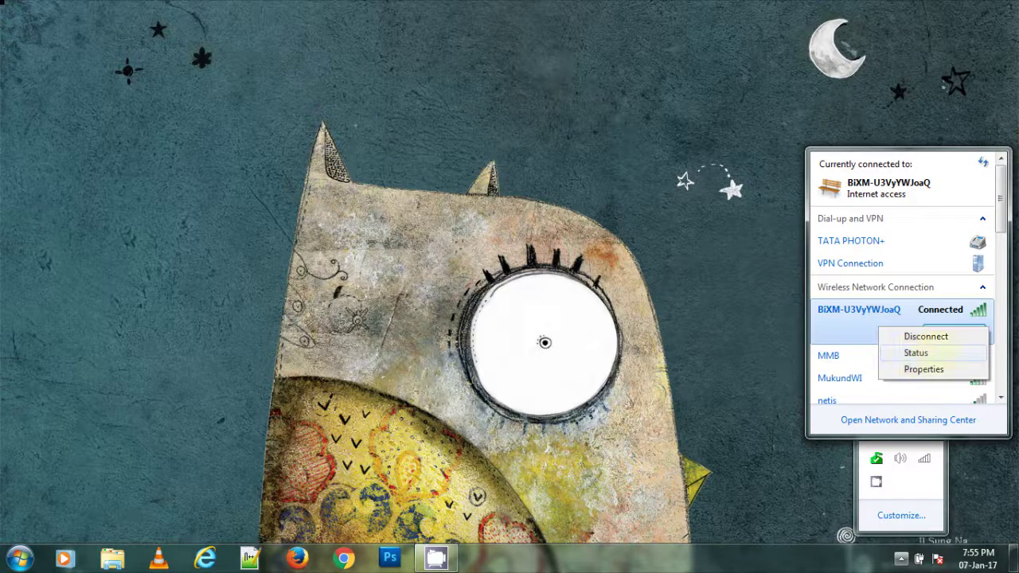
pyautogui.click(915, 352)
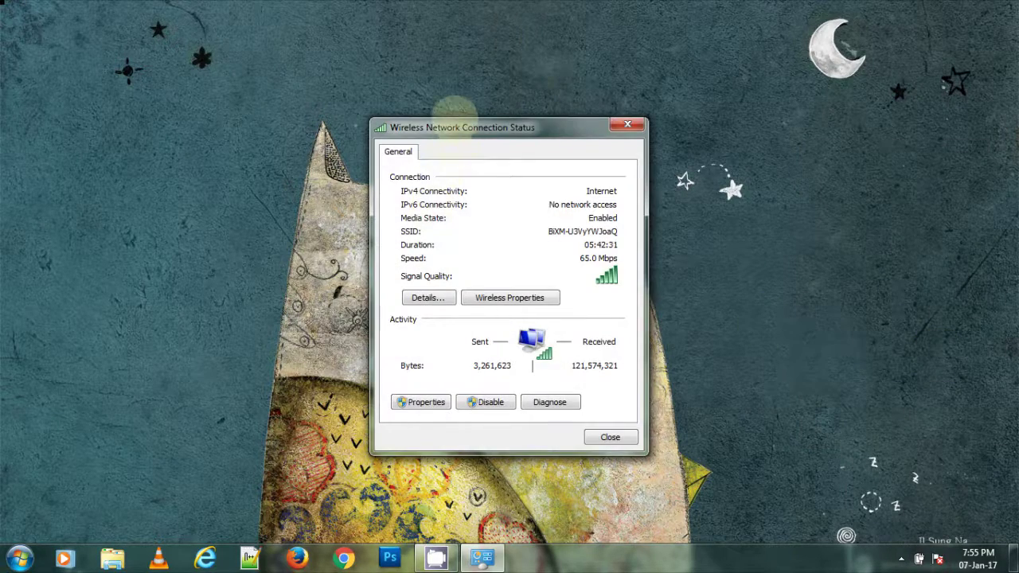
pyautogui.moveTo(453, 126); pyautogui.dragTo(366, 77)
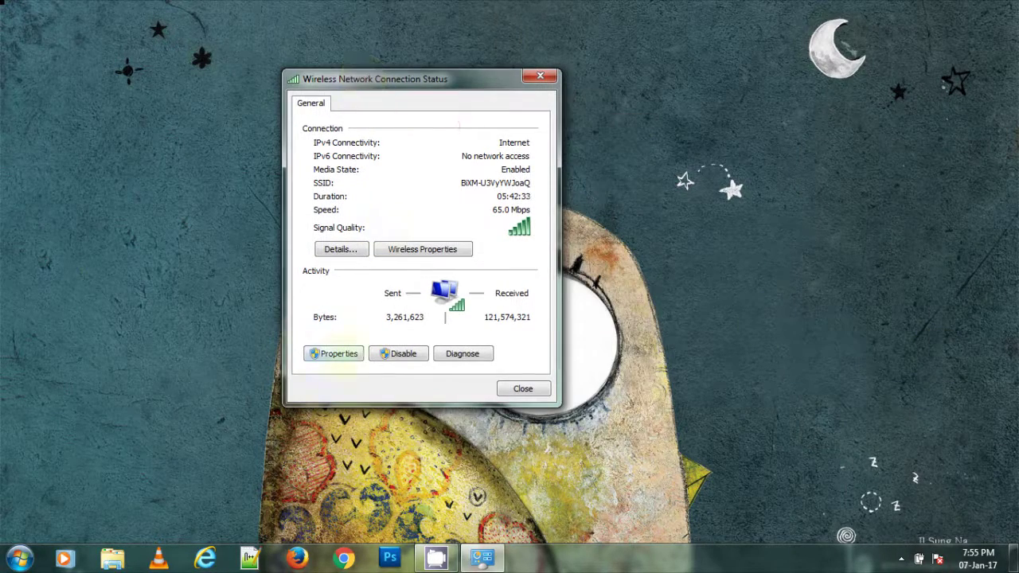
pyautogui.click(335, 357)
# Open Internet Protocol Version 4 (TCP/IPv4) properties from the wireless connection's item list
pyautogui.moveTo(473, 82); pyautogui.dragTo(538, 79)
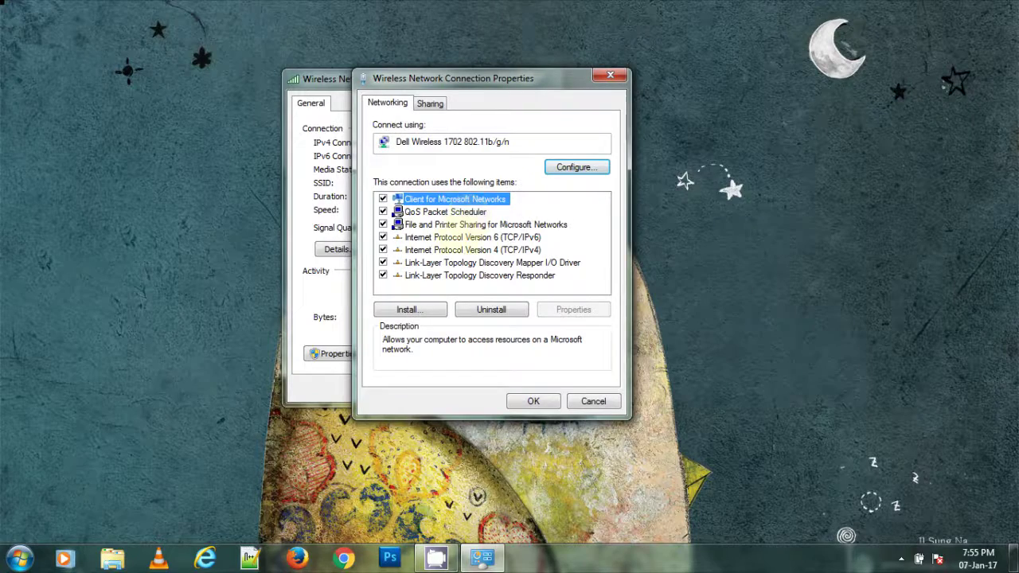
pyautogui.click(473, 250)
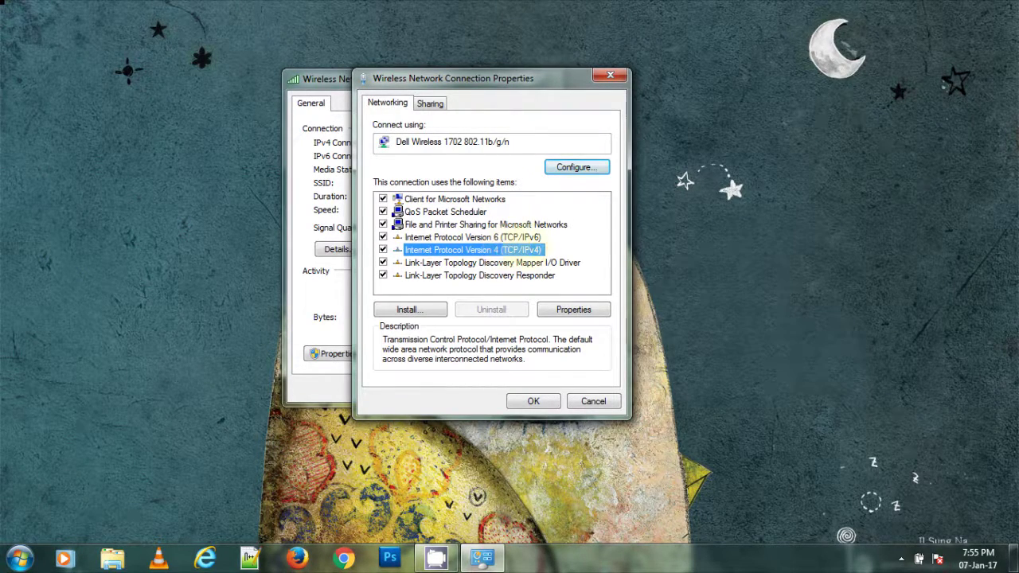
pyautogui.doubleClick(517, 249)
pyautogui.moveTo(548, 134)
pyautogui.mouseDown()
pyautogui.moveTo(720, 57)
pyautogui.moveTo(720, 77)
pyautogui.mouseUp()
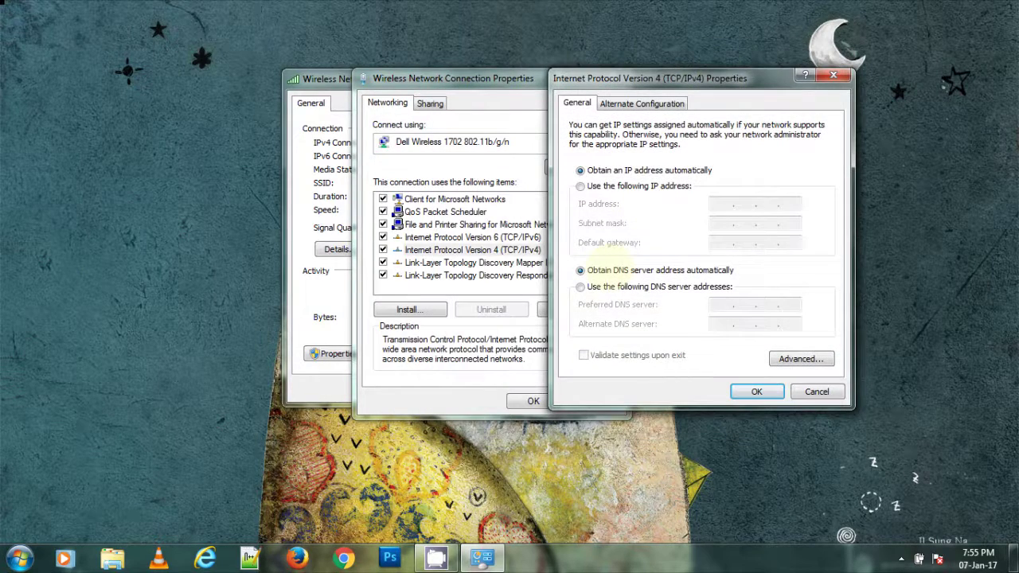
# Enter DNS servers 208.67.222.123 and 208.67.220.123 manually
pyautogui.click(580, 287)
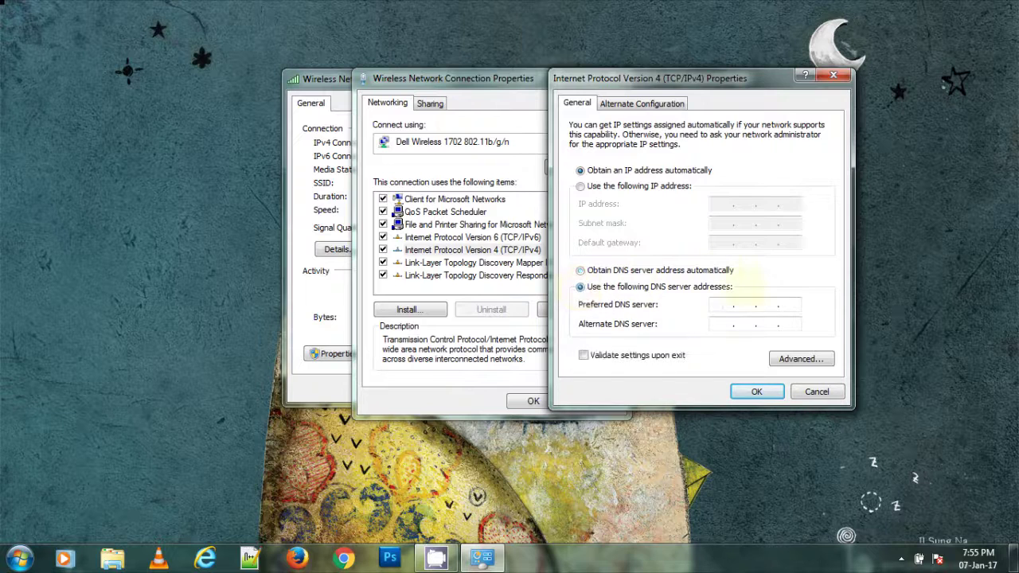
pyautogui.write('208.6')
pyautogui.write('7')
pyautogui.write('.222.')
pyautogui.write('123')
pyautogui.press('Tab')
pyautogui.write('208 . ')
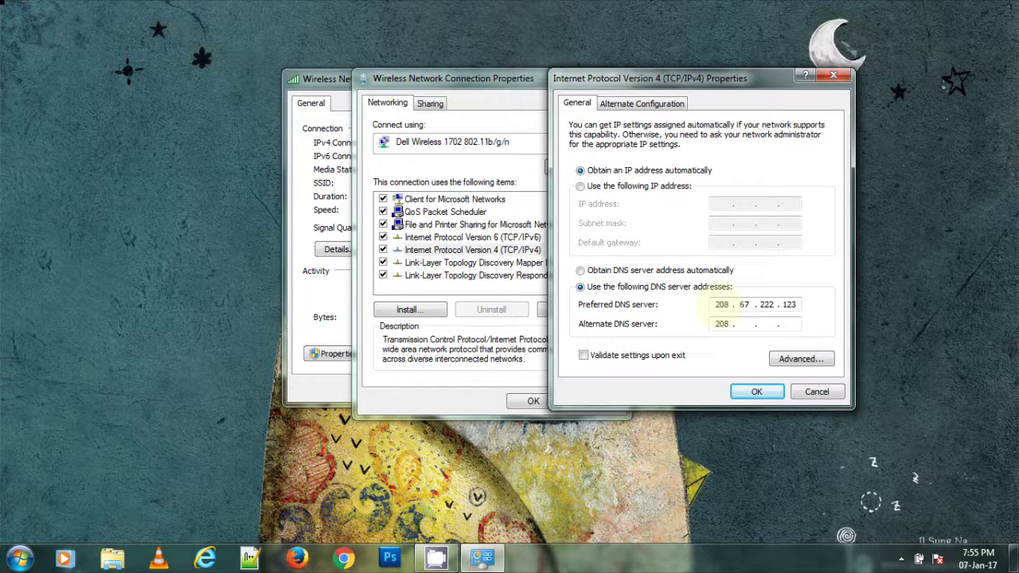
pyautogui.write('67 . 22')
pyautogui.write('0 . 123')
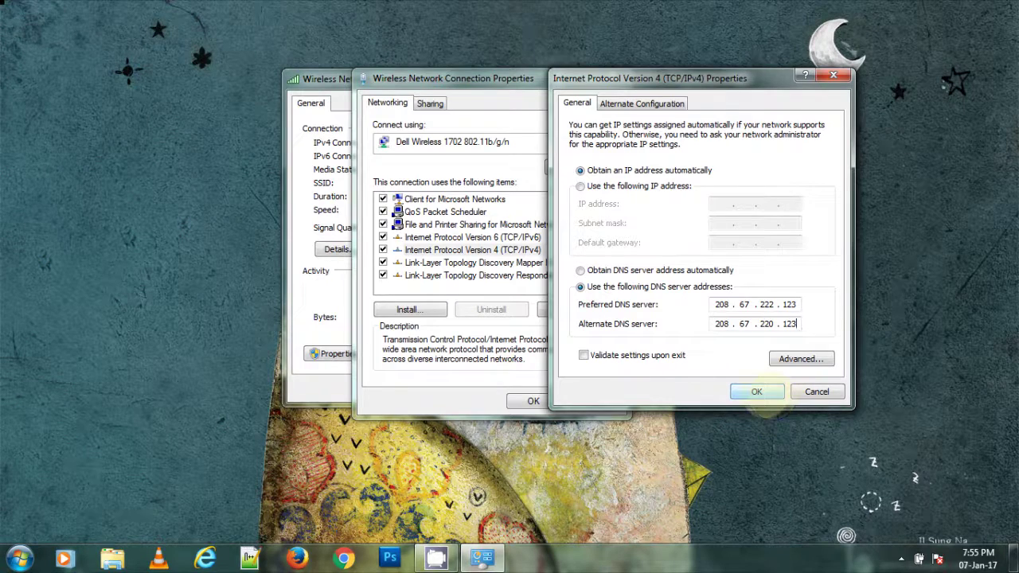
# Confirm the DNS settings and close the connection properties and status windows
pyautogui.click(756, 391)
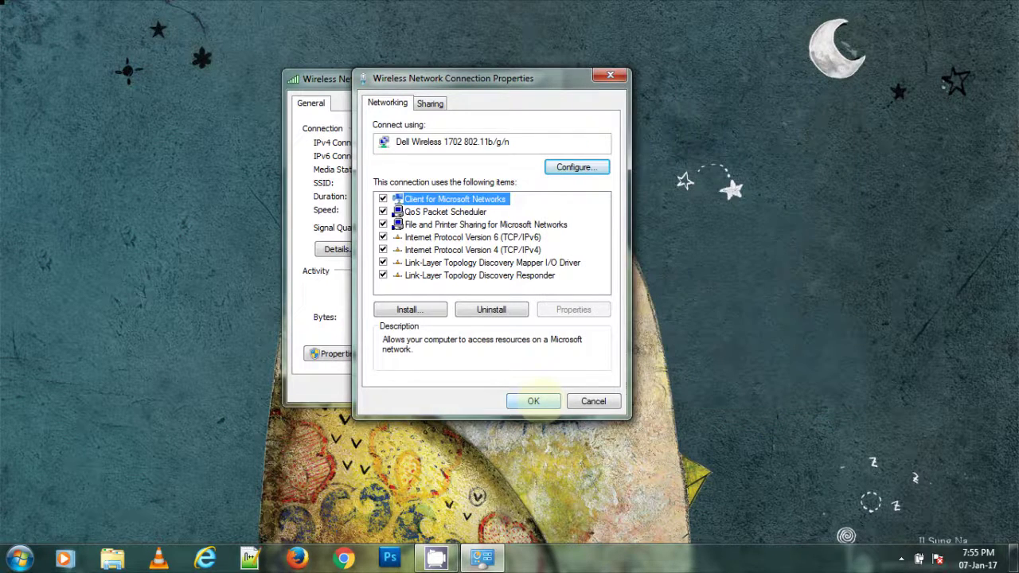
pyautogui.click(534, 402)
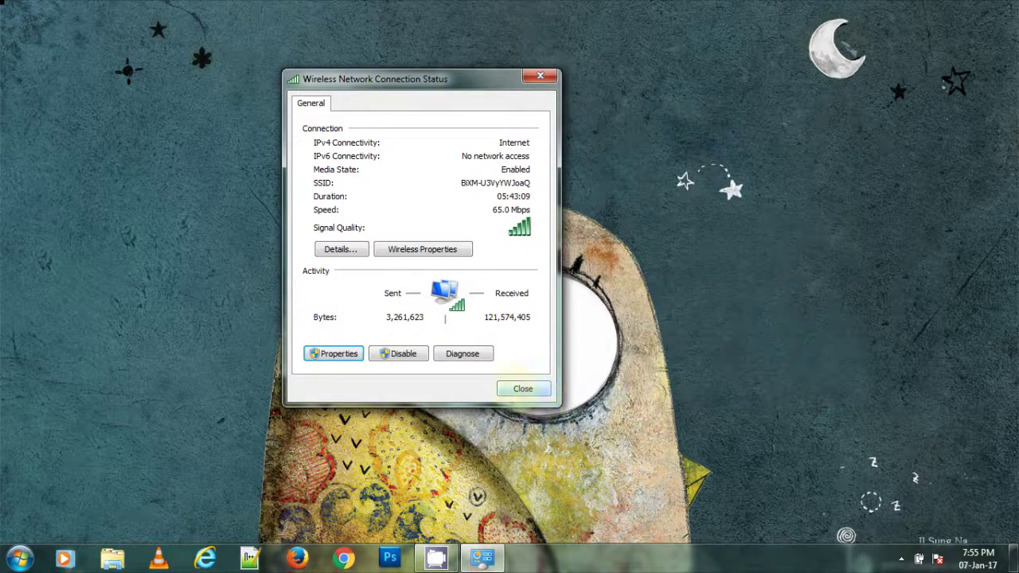
pyautogui.click(530, 391)
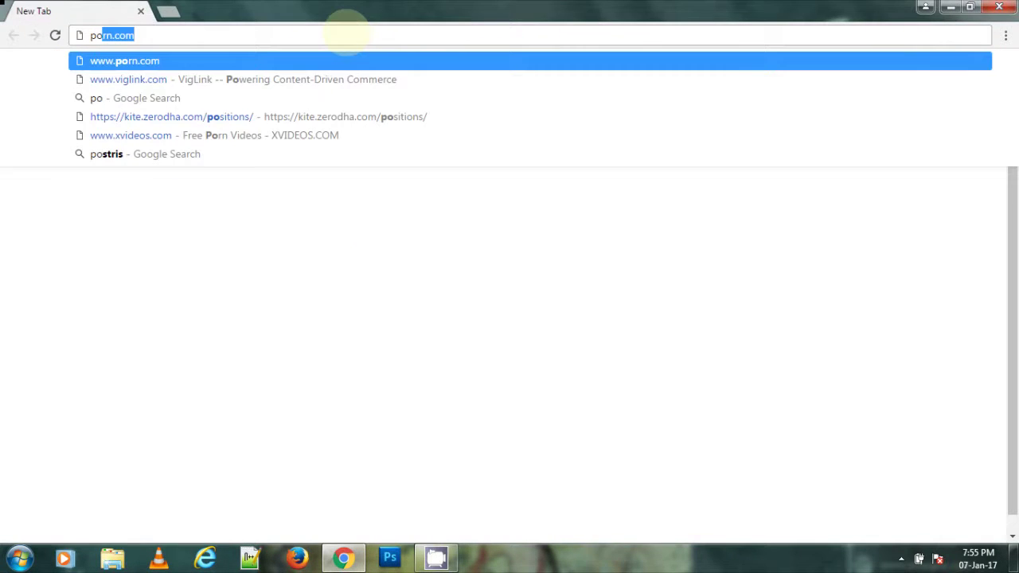
pyautogui.write('rn')
pyautogui.press('Return')
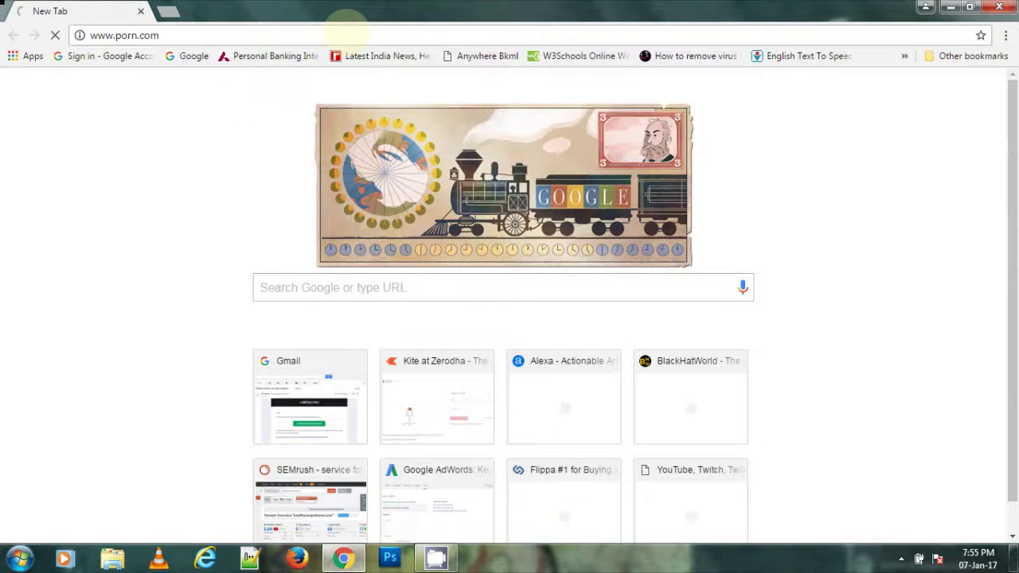
pyautogui.click(346, 34)
pyautogui.doubleClick(346, 33)
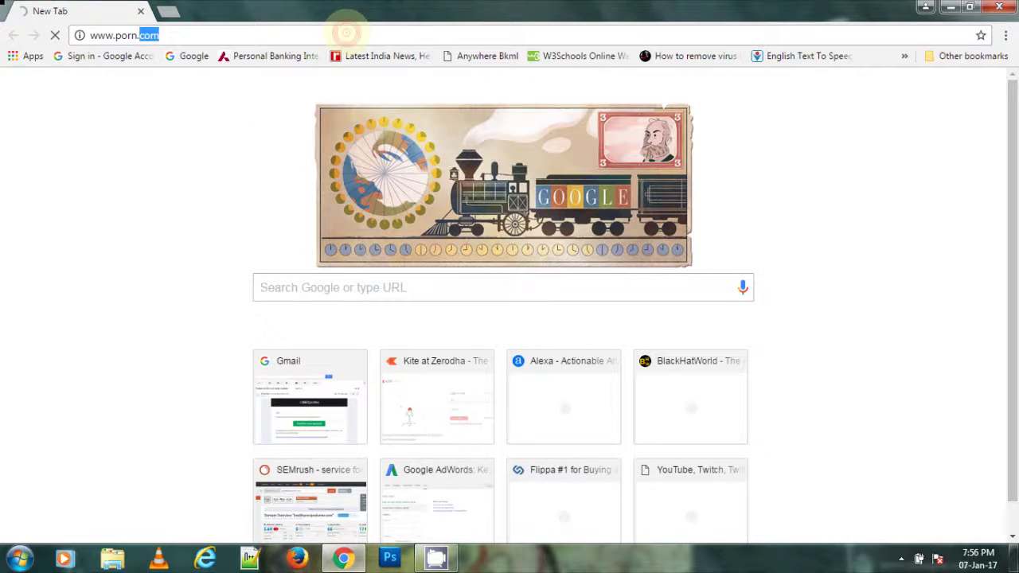